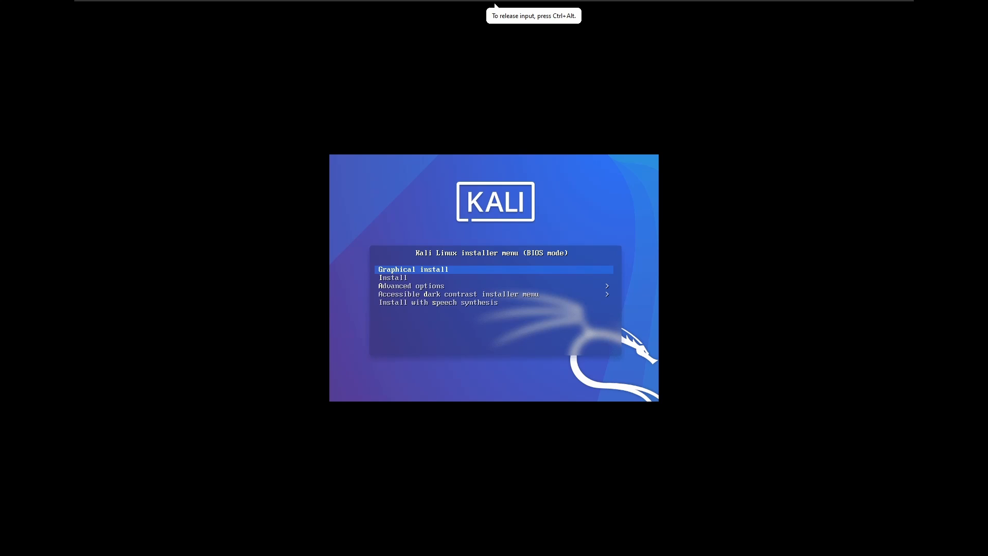
- Start the graphical install with English as language, United States as location and the American English keymap
key(Return)
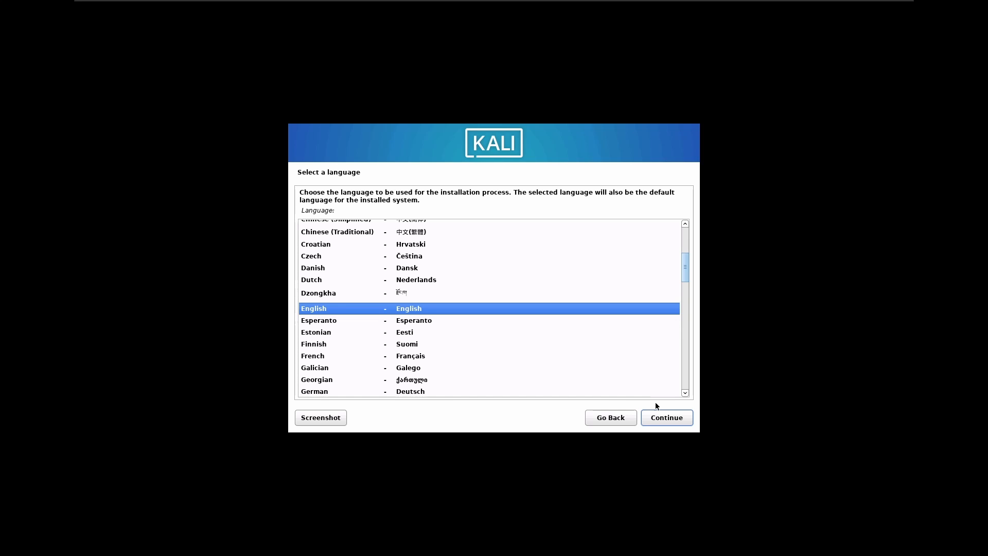
click(676, 420)
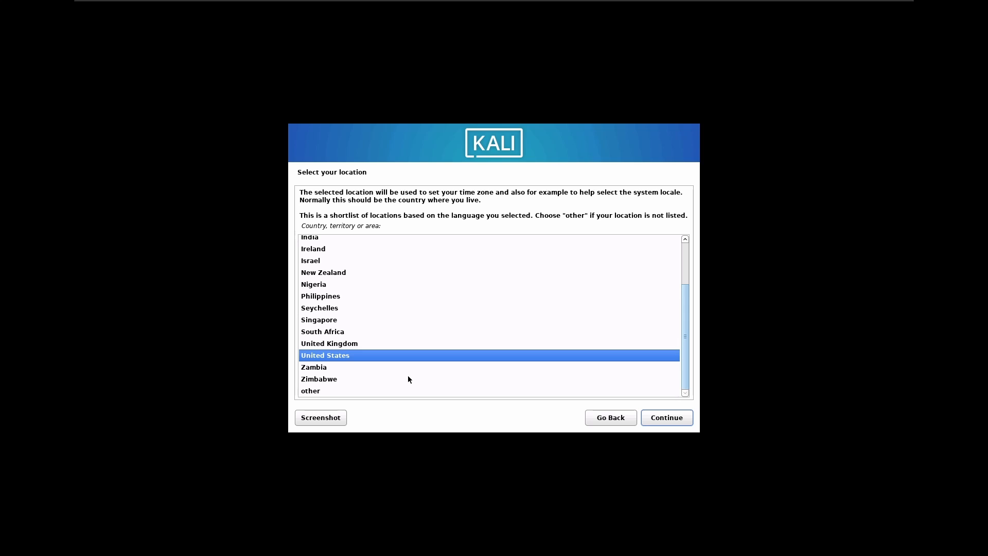
click(666, 419)
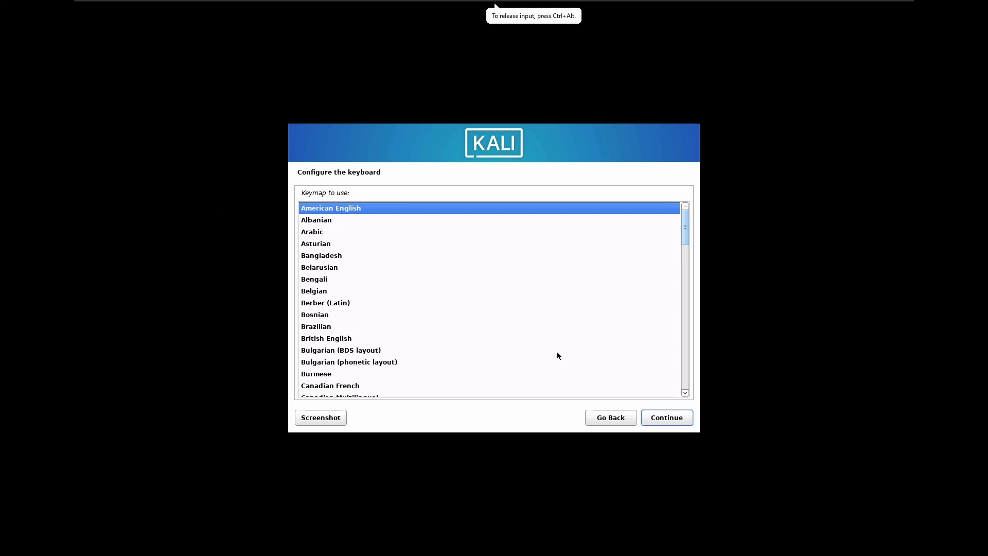
click(677, 423)
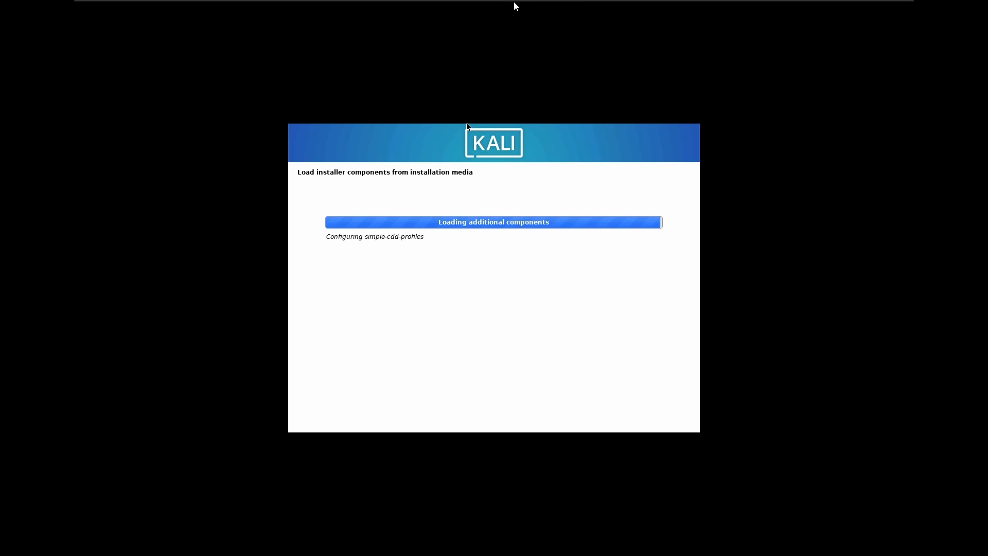
mouse_move(539, 6)
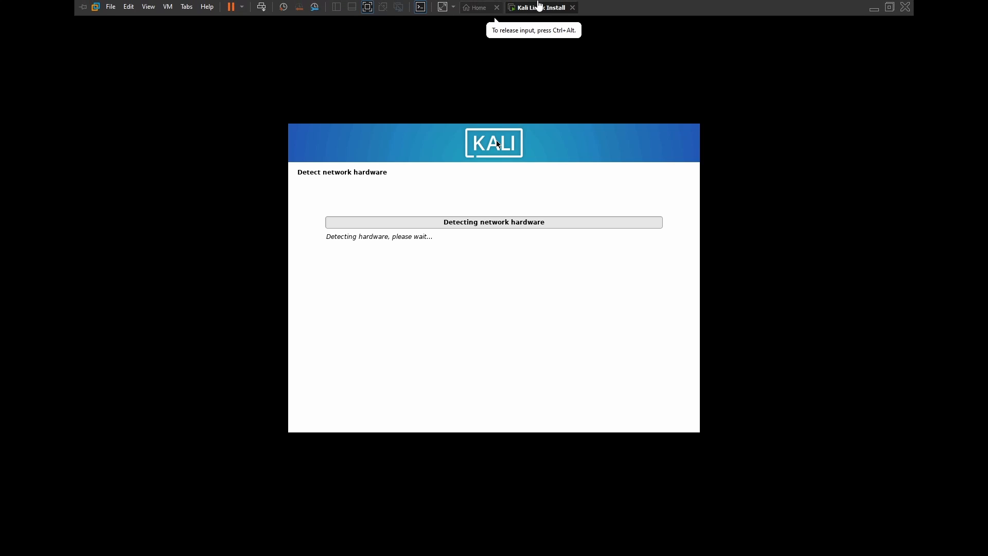
click(497, 7)
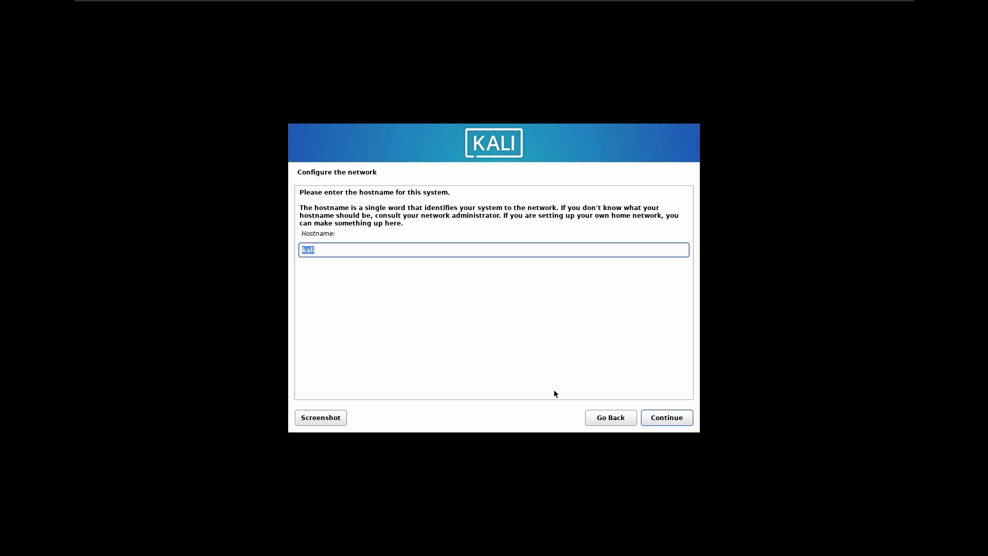
- Accept kali as the system's hostname and leave the domain name blank
click(652, 420)
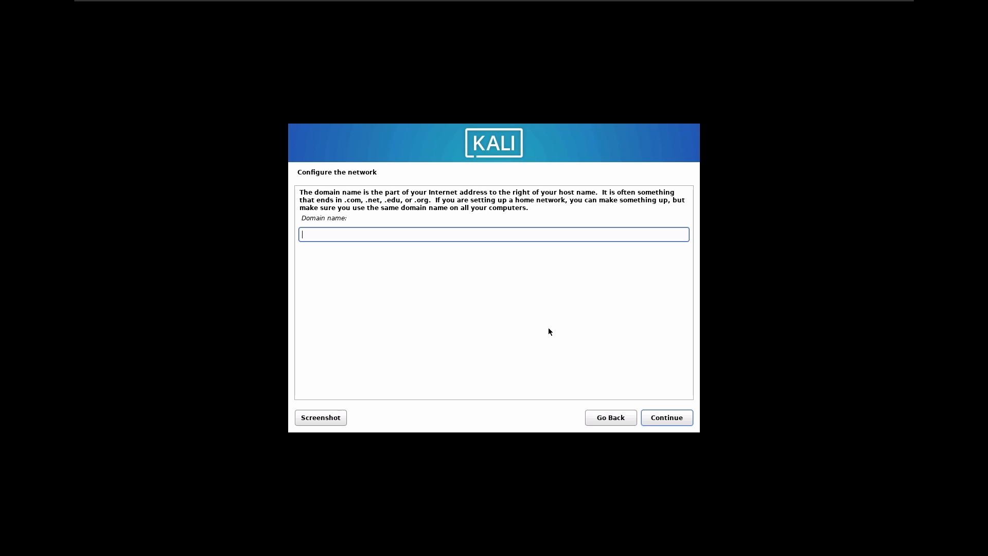
click(665, 422)
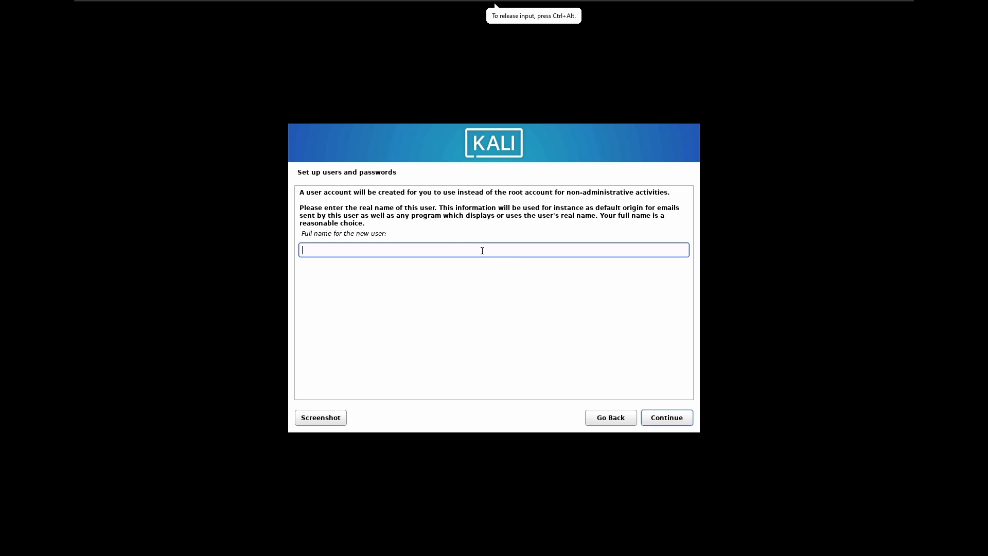
- Create the new user with the full name kali and accept kali as the account's username
text(kali)
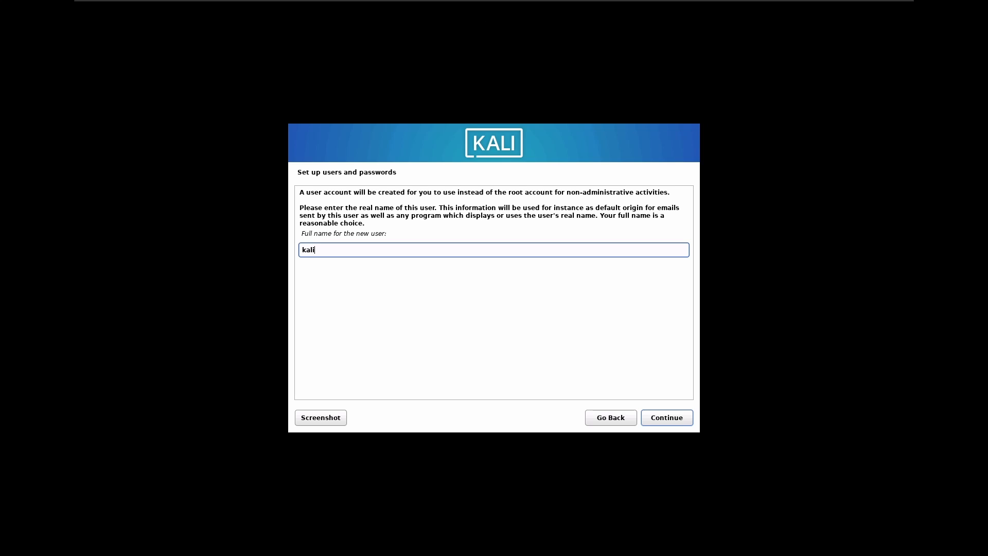
key(Return)
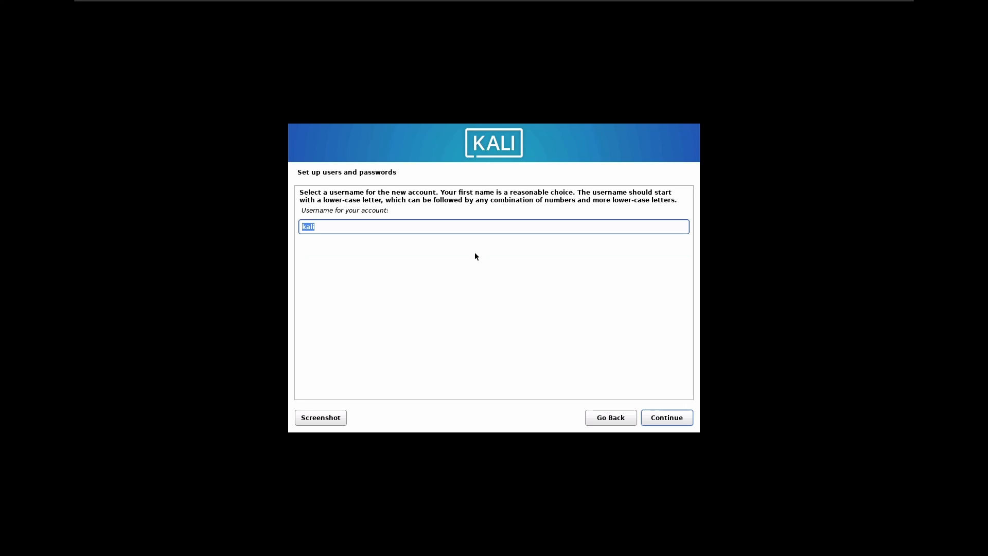
key(Return)
- Enter the new user's password, repeat it in the verification field and submit both
text(kali)
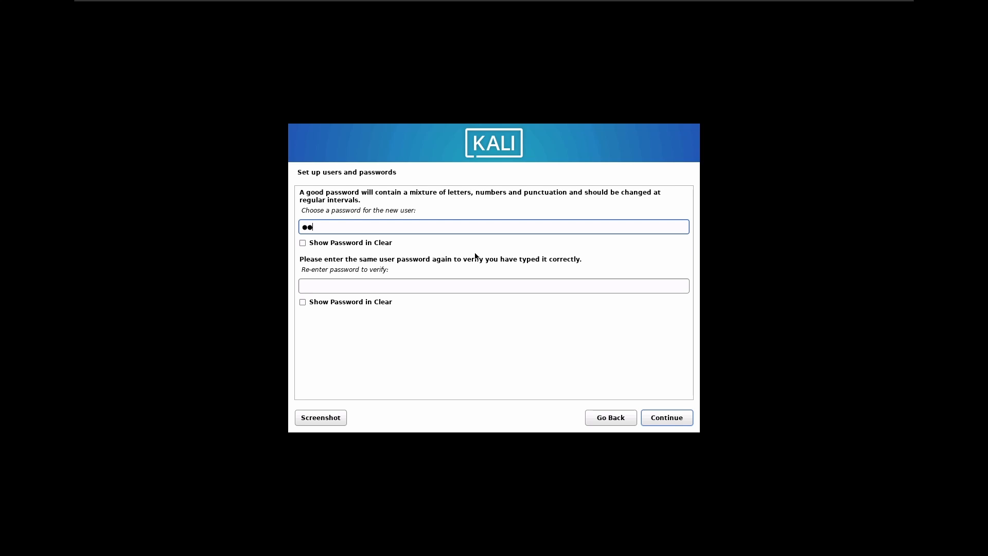
key(Tab)
text(kal)
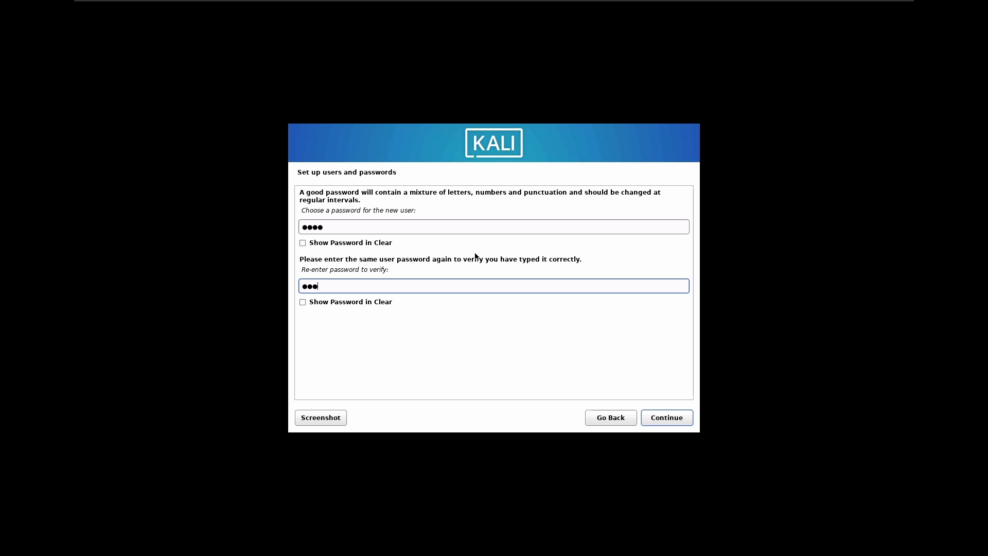
key(BackSpace)
key(BackSpace)
key(BackSpace)
text(kali)
key(Return)
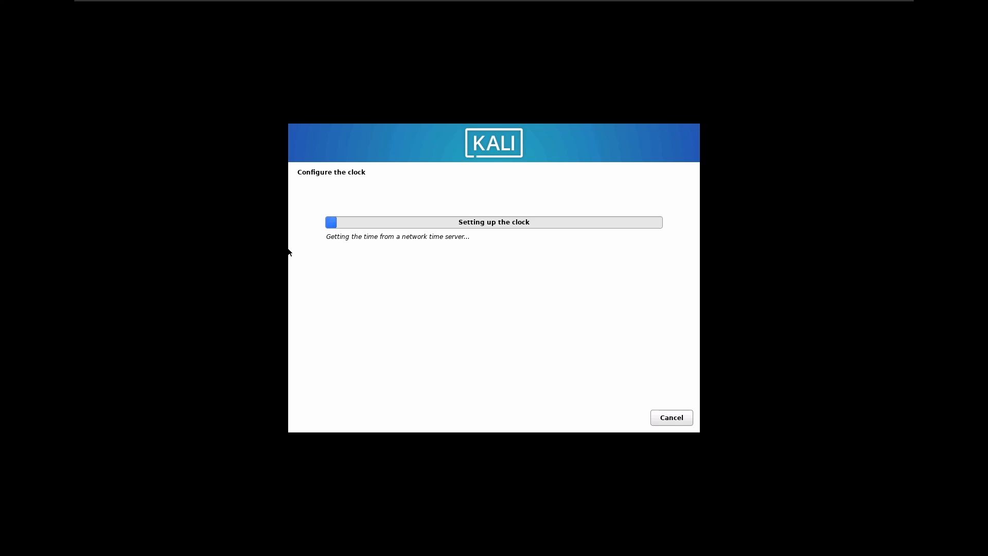
- Set the system clock's time zone to Eastern
click(261, 364)
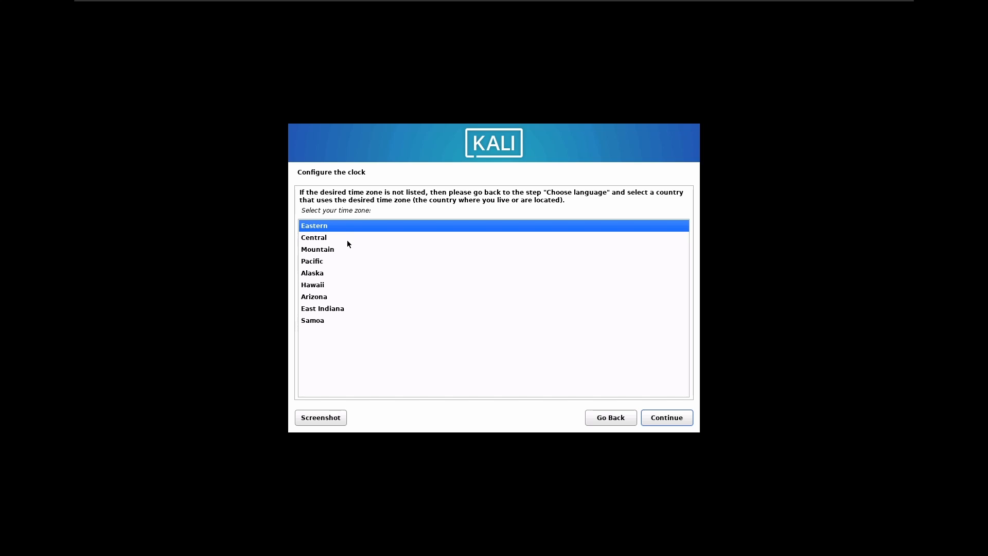
click(668, 419)
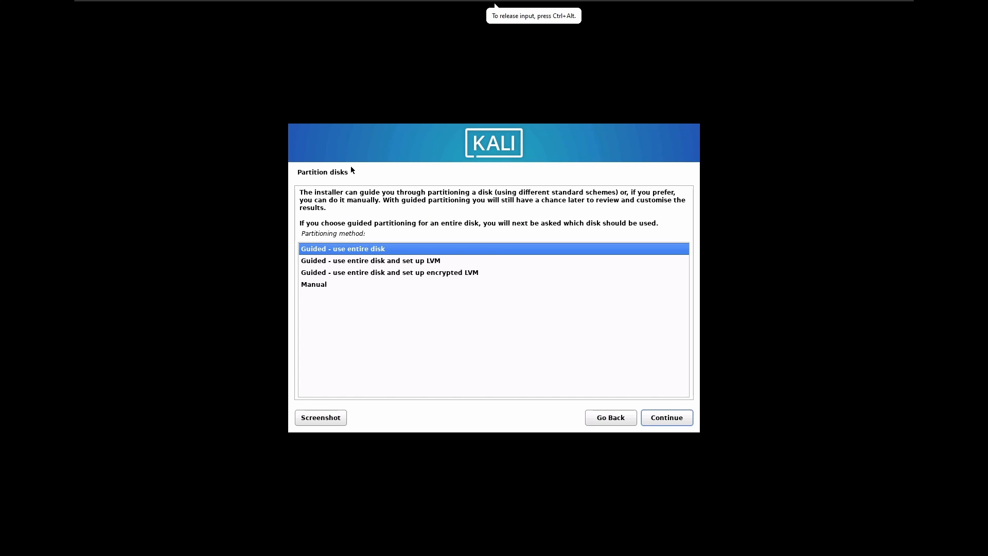
- Set up guided partitioning of the entire 21.5 GB sda disk with all files in one partition
double_click(368, 255)
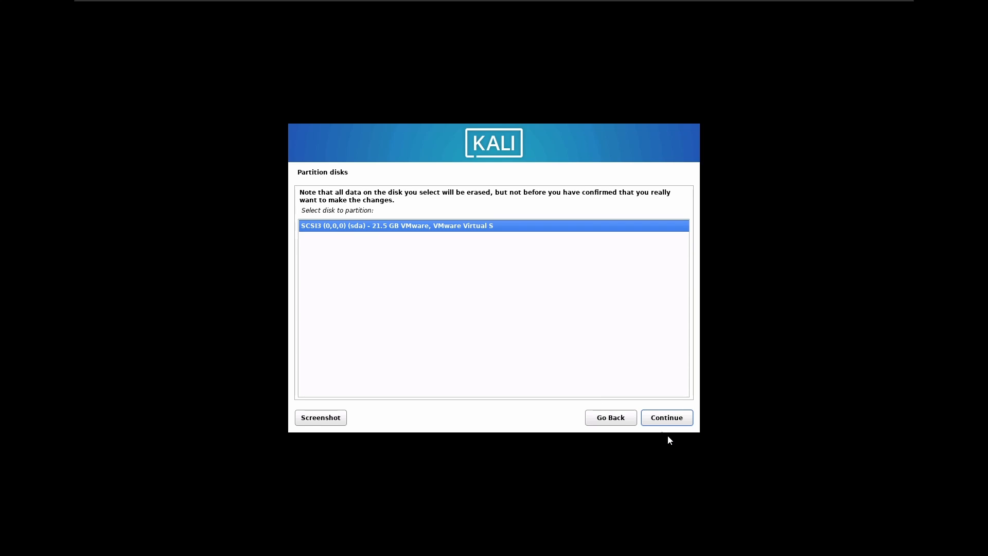
click(667, 421)
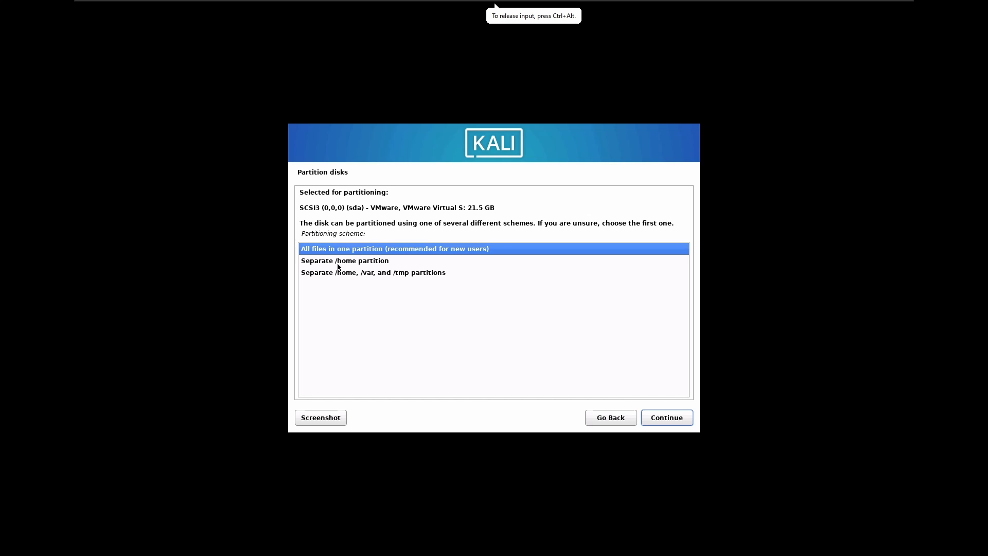
click(680, 418)
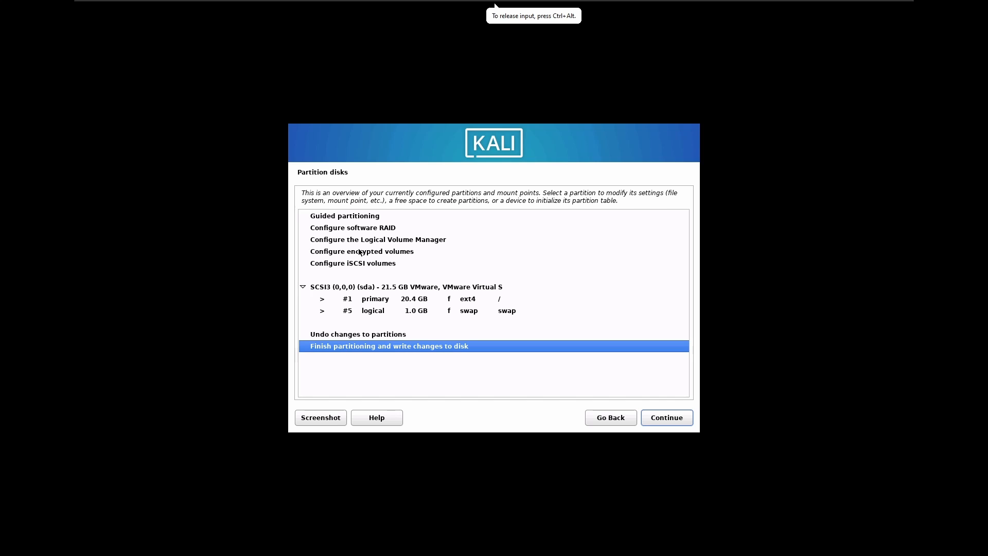
- Finish partitioning and agree to write the ext4 and swap partition changes to the disk
click(668, 420)
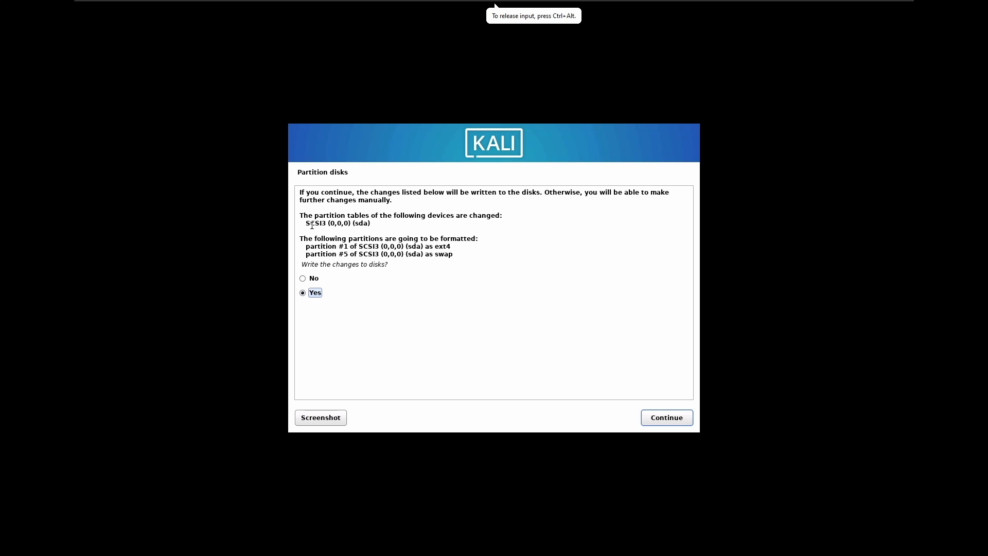
mouse_move(451, 246)
mouse_down()
mouse_move(427, 247)
mouse_move(445, 248)
mouse_move(434, 254)
mouse_up()
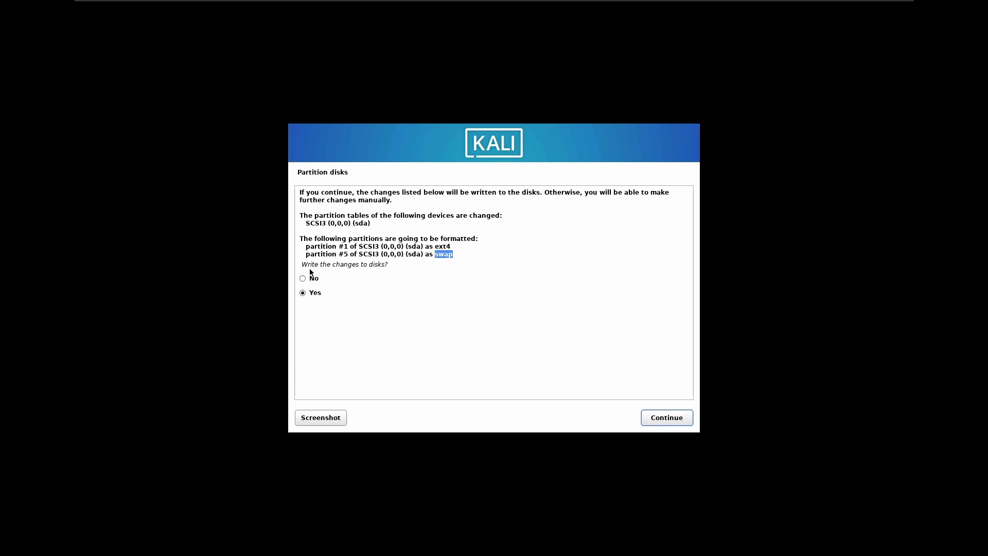
click(657, 417)
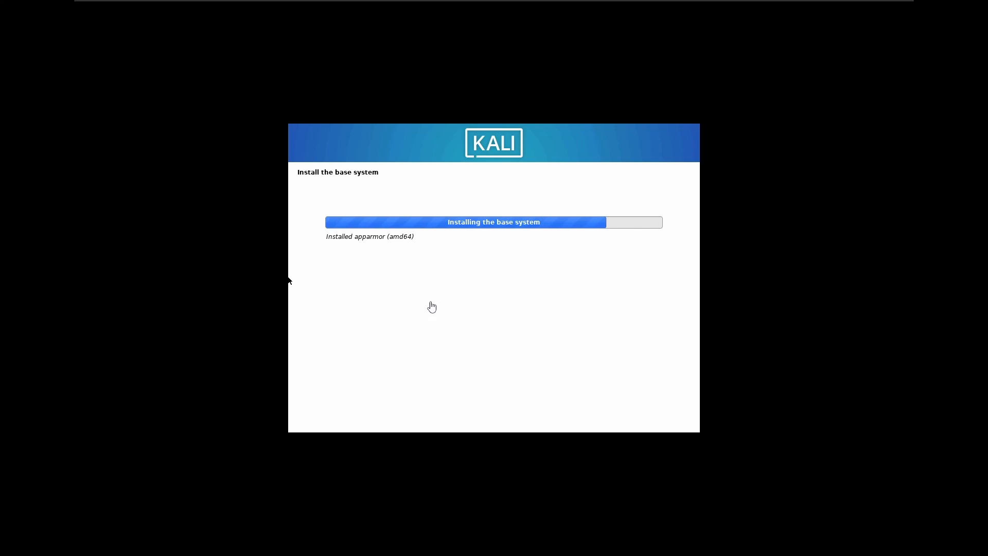
- Install the software selection with the Xfce desktop, the top10 tools and the default recommended tools, leaving out GNOME and KDE Plasma
click(525, 242)
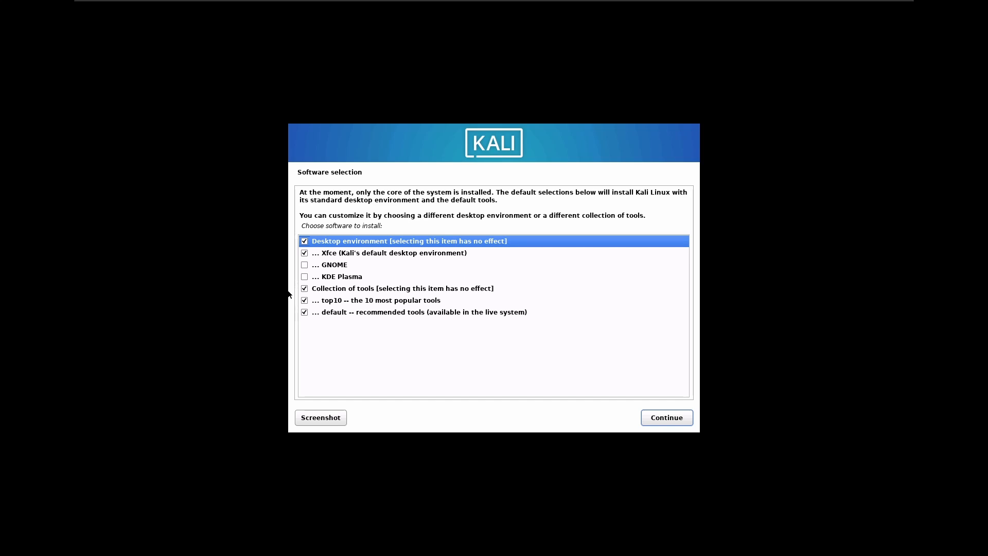
click(358, 396)
click(370, 256)
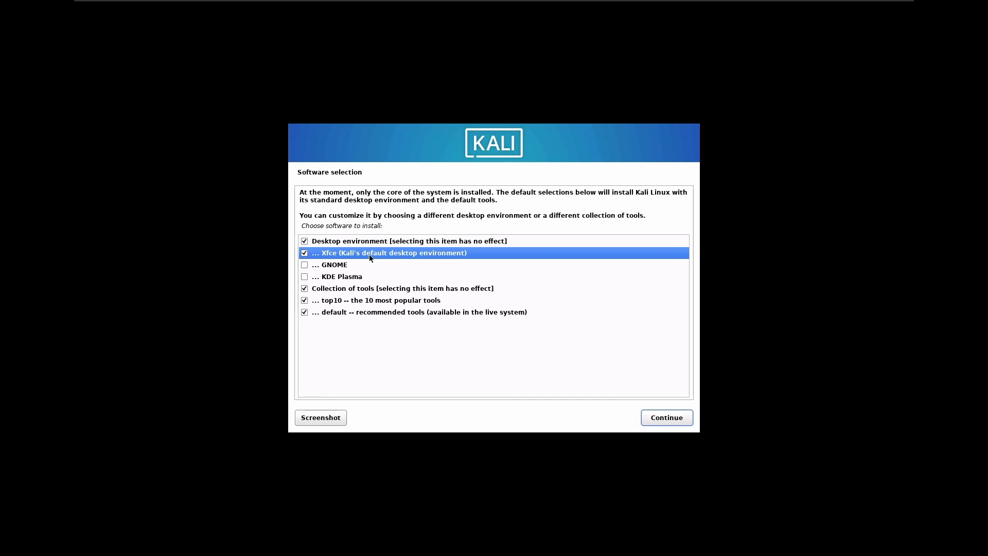
click(369, 266)
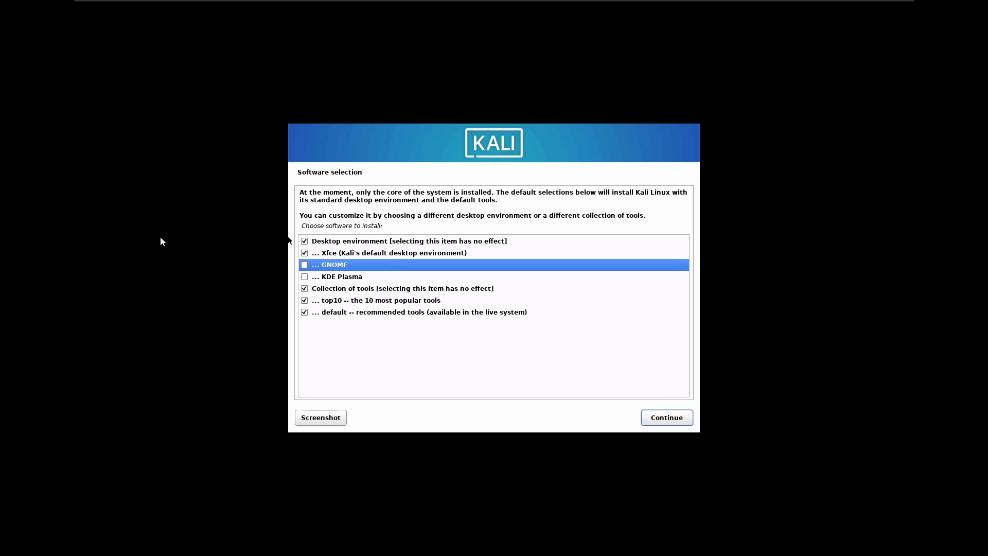
click(342, 277)
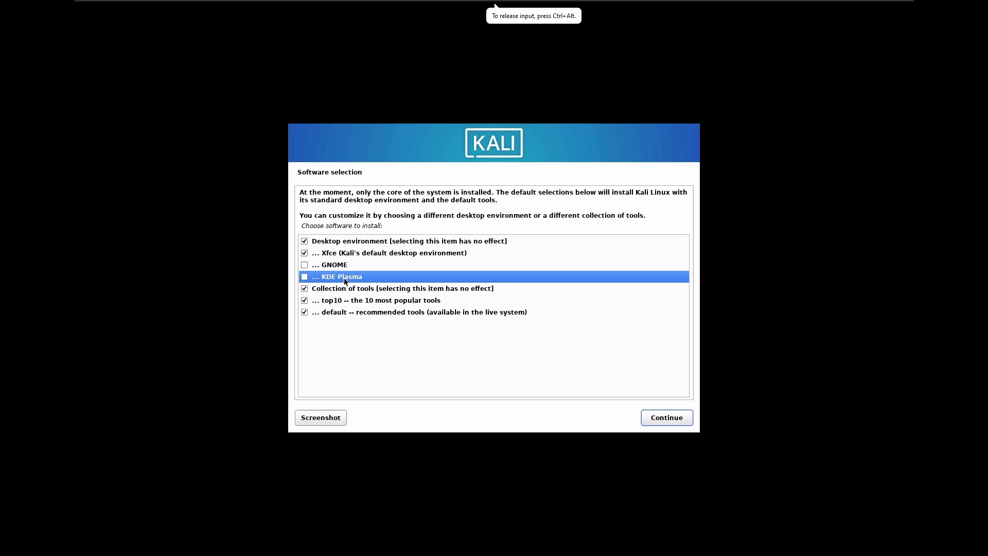
click(372, 267)
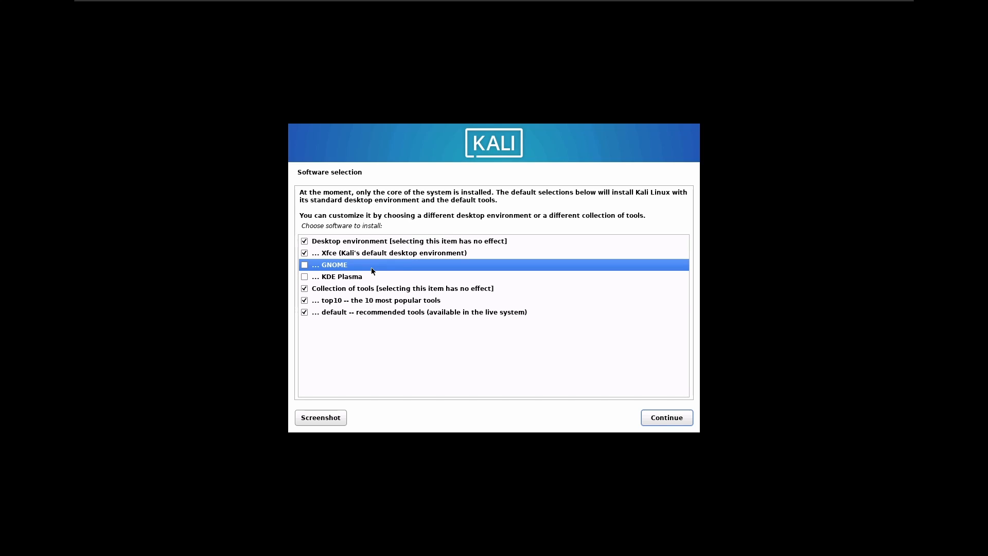
click(357, 255)
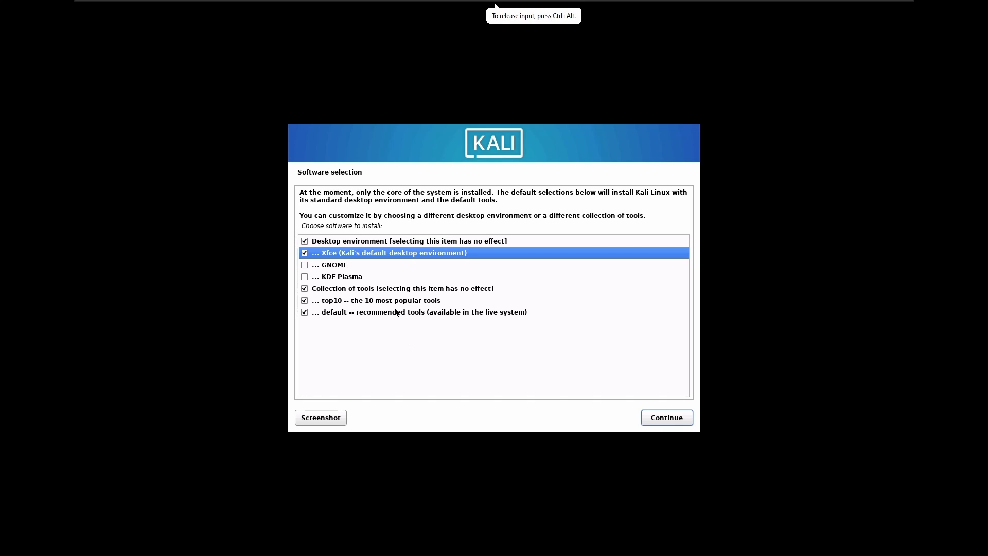
click(663, 423)
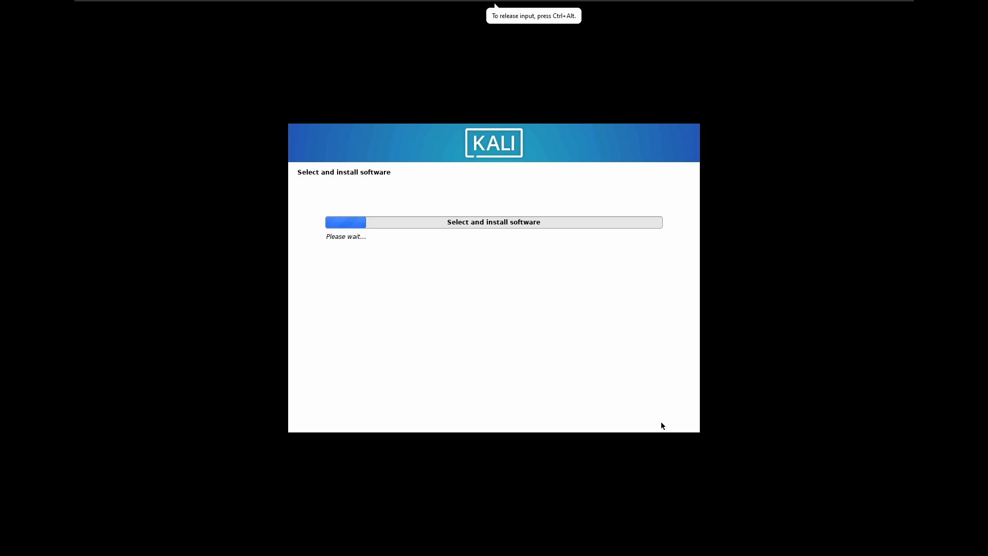